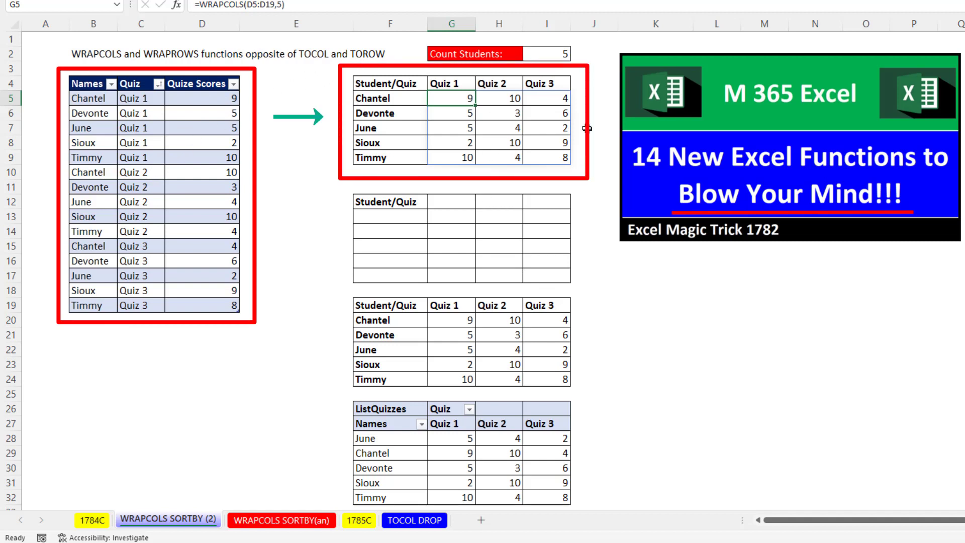
Review the G5 WRAPCOLS, G4 quiz header and F5 names formulas without changing them.
{"action": "double_click", "coordinate": [452, 100]}
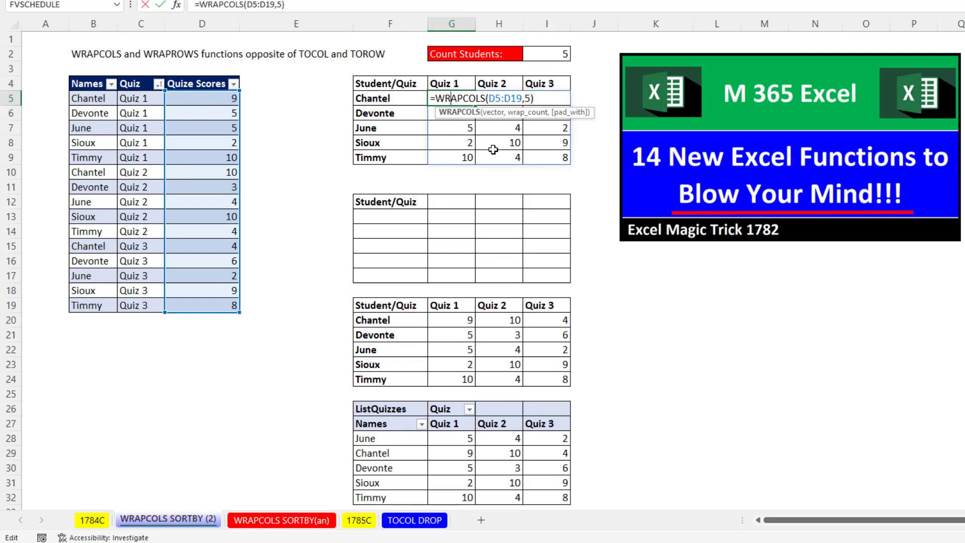
{"action": "key", "text": "Escape"}
{"action": "double_click", "coordinate": [459, 81]}
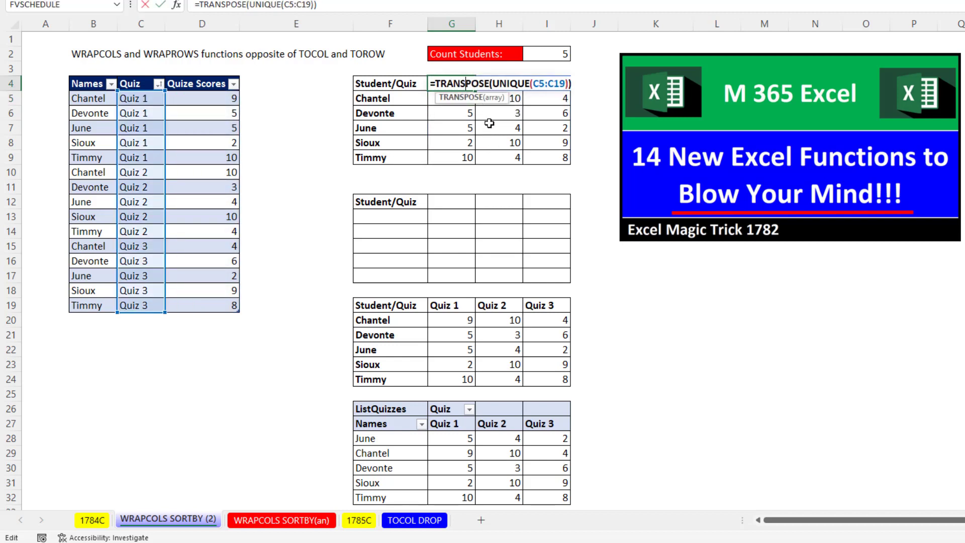
{"action": "key", "text": "Escape"}
{"action": "left_click", "coordinate": [413, 103]}
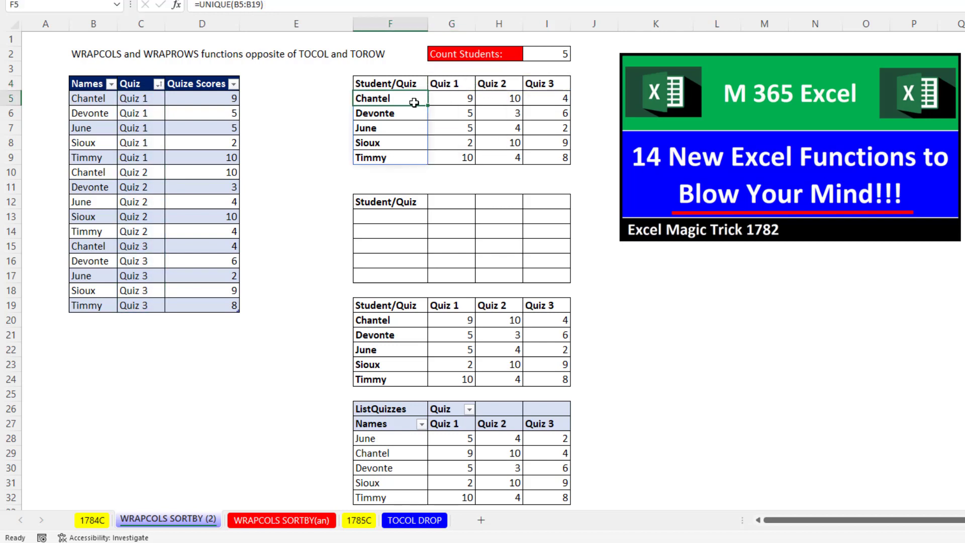
{"action": "double_click", "coordinate": [414, 103]}
{"action": "key", "text": "Escape"}
Reopen the G5 WRAPCOLS formula to show its arguments, leaving it unchanged.
{"action": "double_click", "coordinate": [444, 96]}
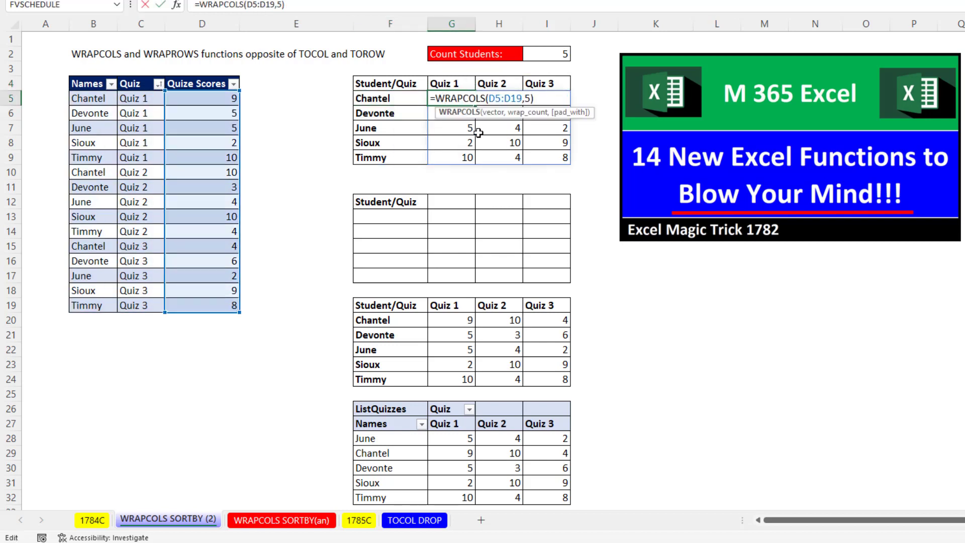
{"action": "key", "text": "Escape"}
{"action": "key", "text": "ctrl+bracketleft"}
{"action": "double_click", "coordinate": [448, 99]}
{"action": "key", "text": "Escape"}
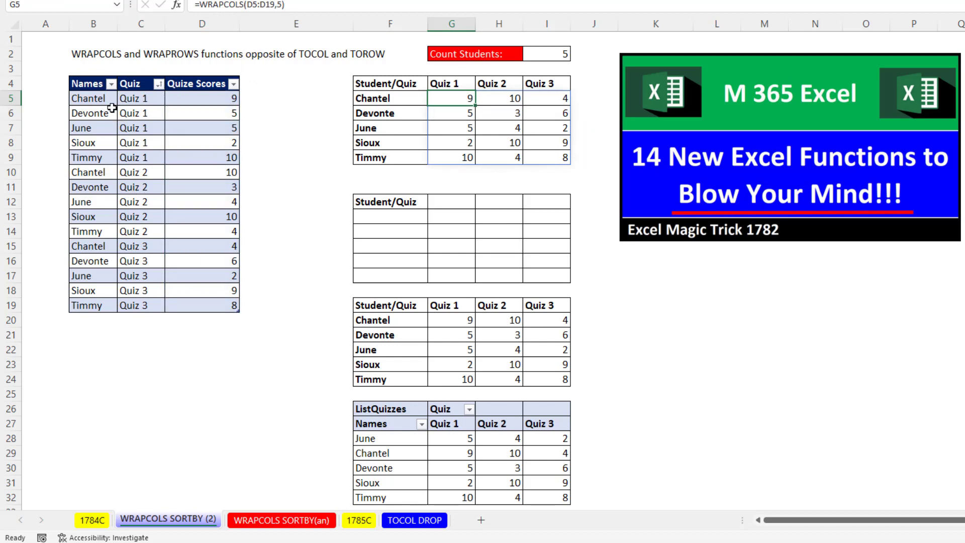
Test-sort the table by score smallest to largest, undo it, and recheck G5.
{"action": "left_click", "coordinate": [198, 97]}
{"action": "right_click", "coordinate": [198, 97]}
{"action": "mouse_move", "coordinate": [262, 338]}
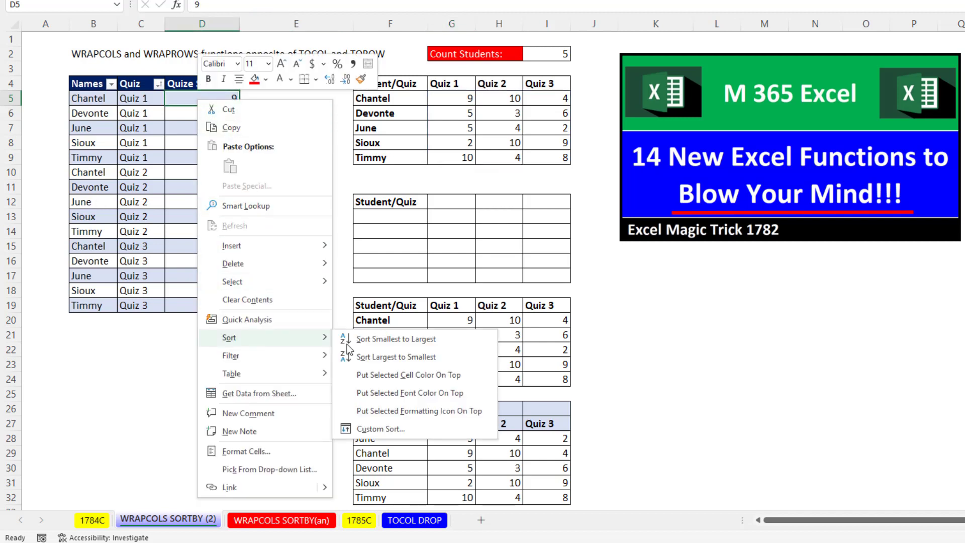
{"action": "left_click", "coordinate": [389, 340]}
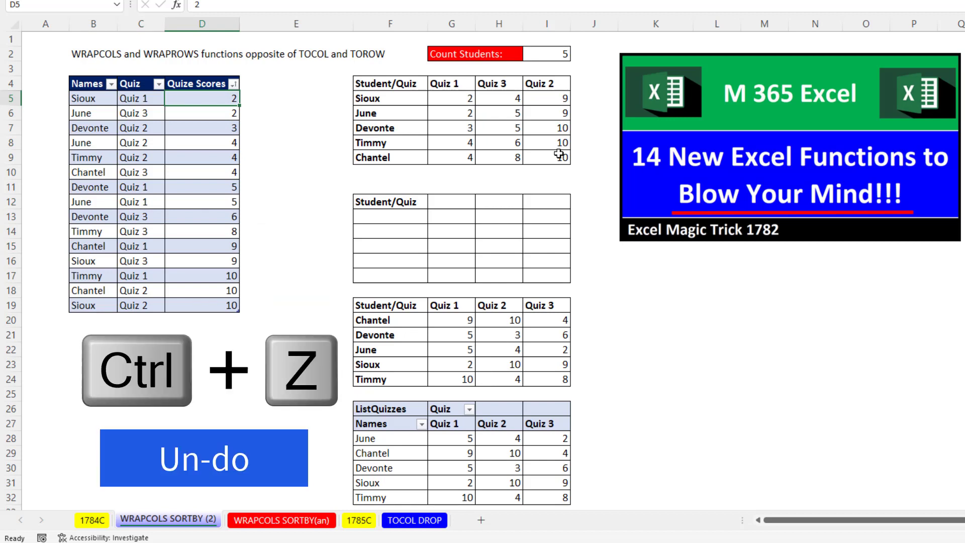
{"action": "key", "text": "ctrl+z"}
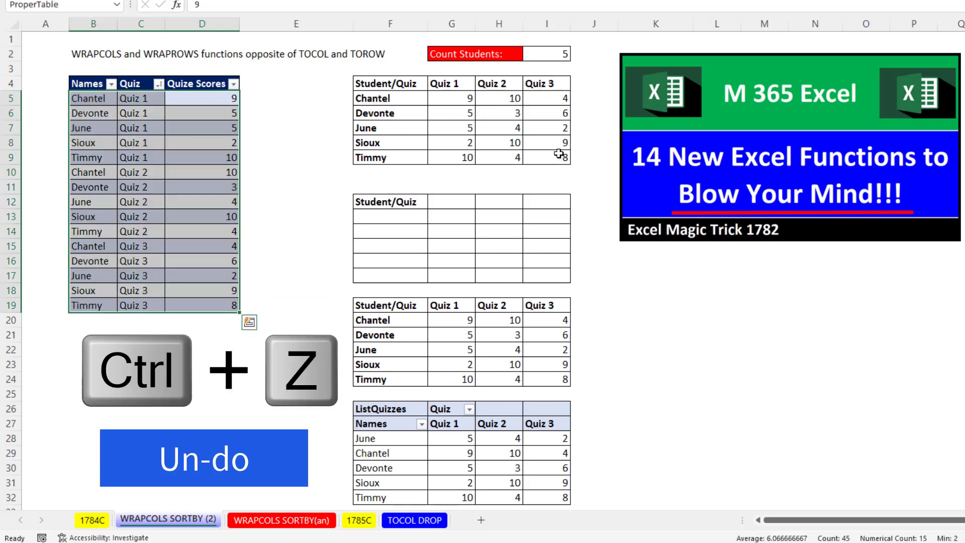
{"action": "double_click", "coordinate": [443, 101]}
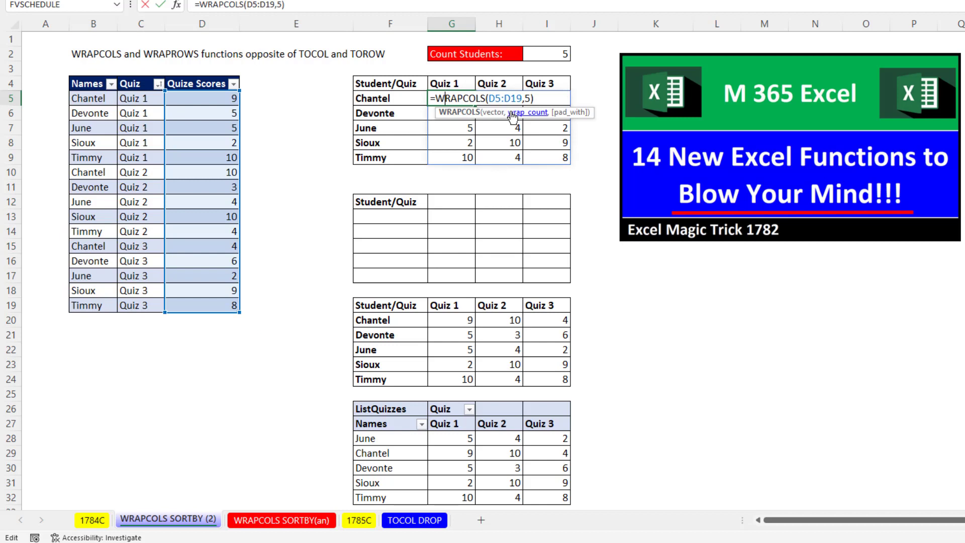
{"action": "key", "text": "Escape"}
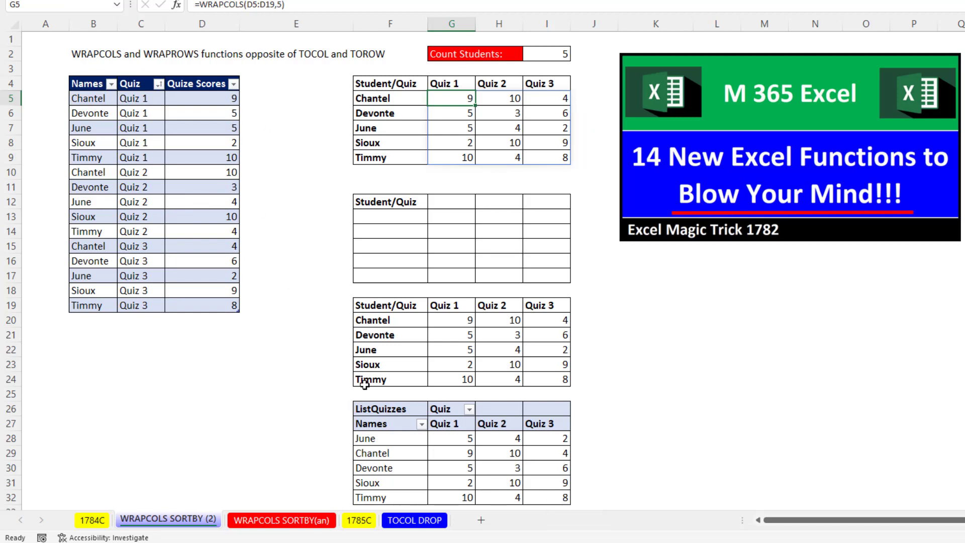
Move the pivot field list aside and inspect the XLOOKUP formula in G20.
{"action": "left_click", "coordinate": [434, 442]}
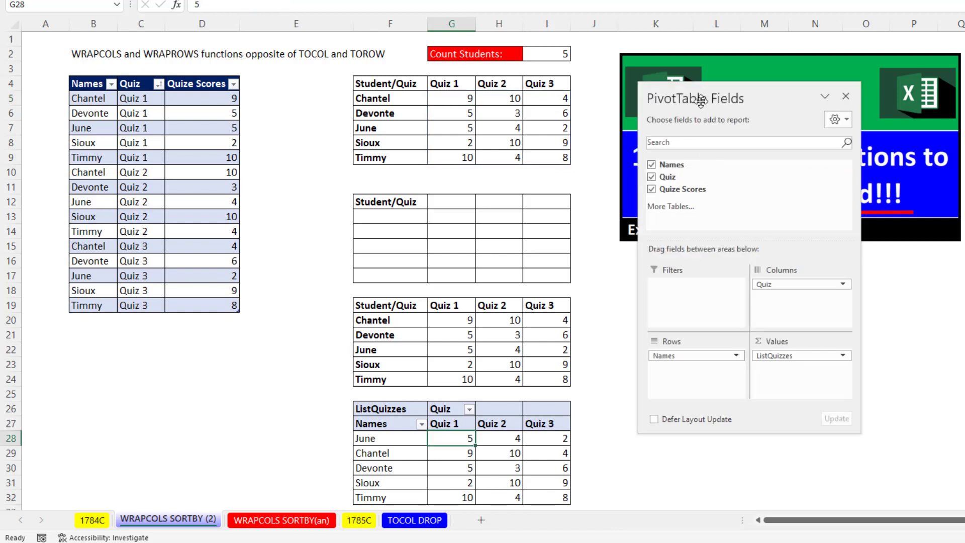
{"action": "left_click_drag", "start_coordinate": [714, 83], "coordinate": [722, 157]}
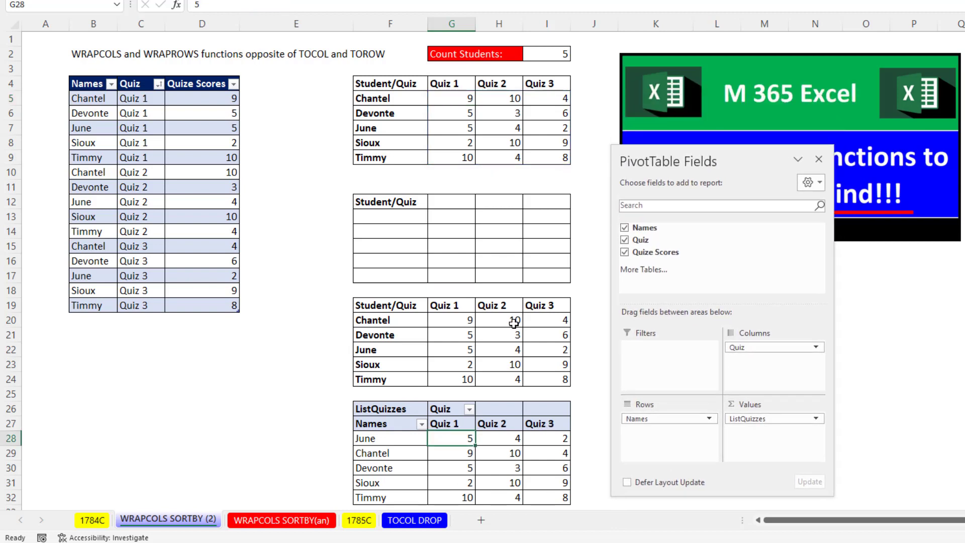
{"action": "left_click", "coordinate": [452, 319]}
{"action": "double_click", "coordinate": [451, 319]}
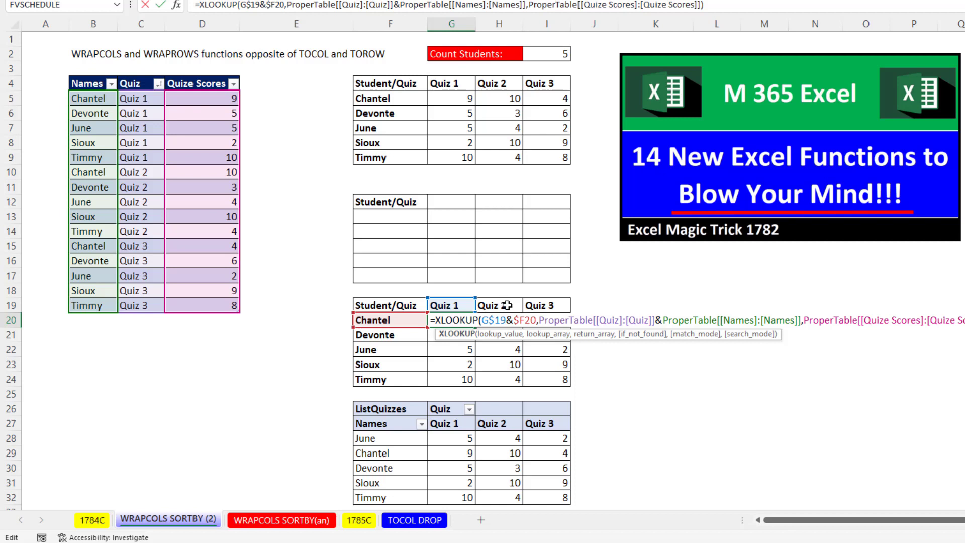
{"action": "key", "text": "Escape"}
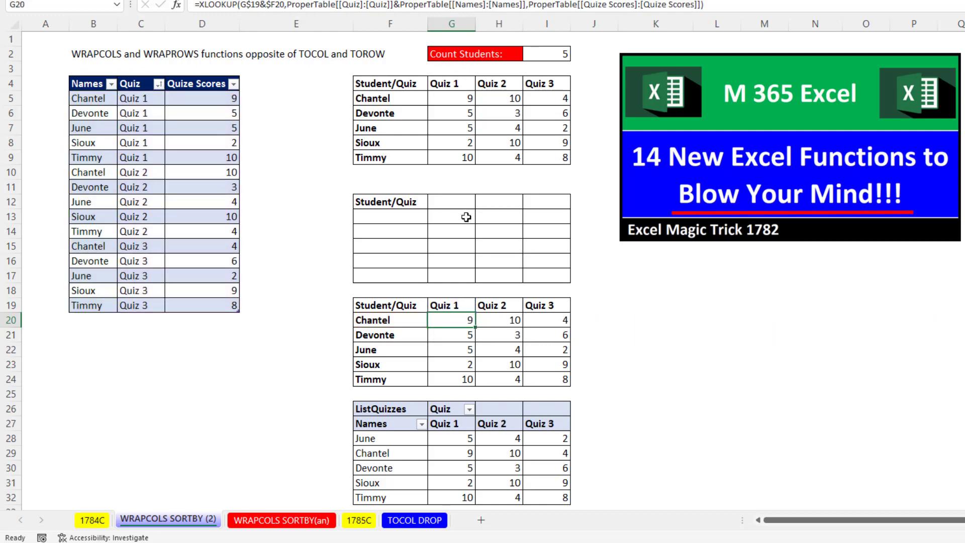
Enter =TRANSPOSE(UNIQUE(SORT(ProperTable[Quiz]))) in G12 for the Quiz 1–Quiz 3 headers.
{"action": "left_click", "coordinate": [448, 204]}
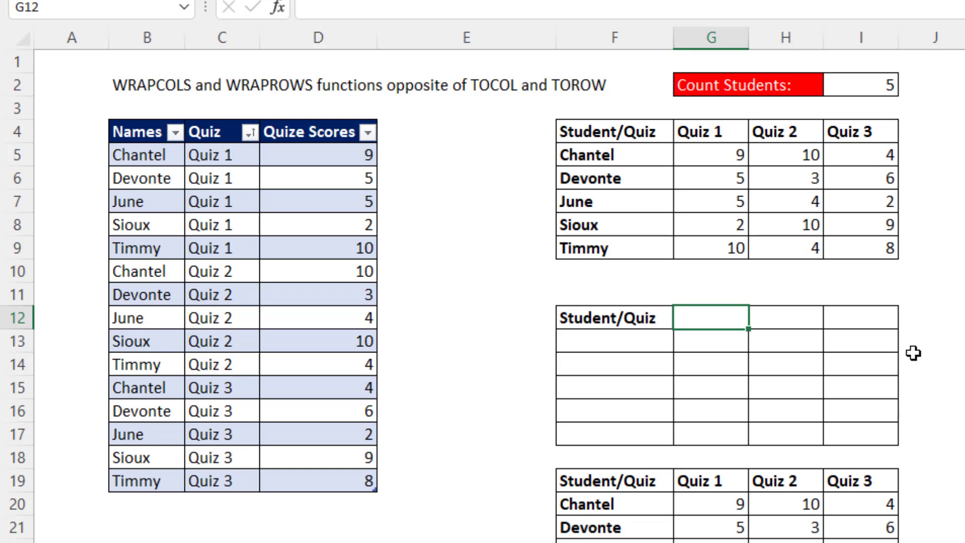
{"action": "type", "text": "=tr"}
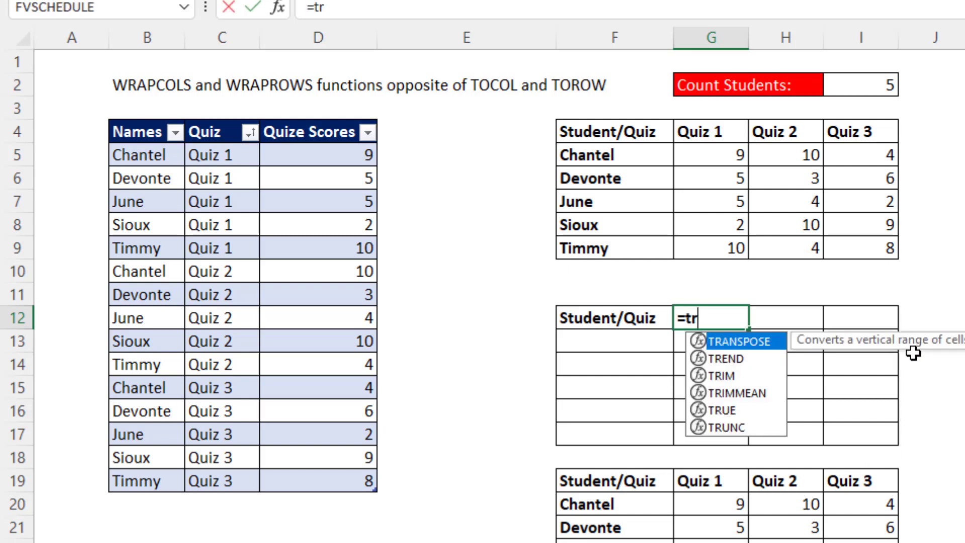
{"action": "key", "text": "Tab"}
{"action": "type", "text": "u"}
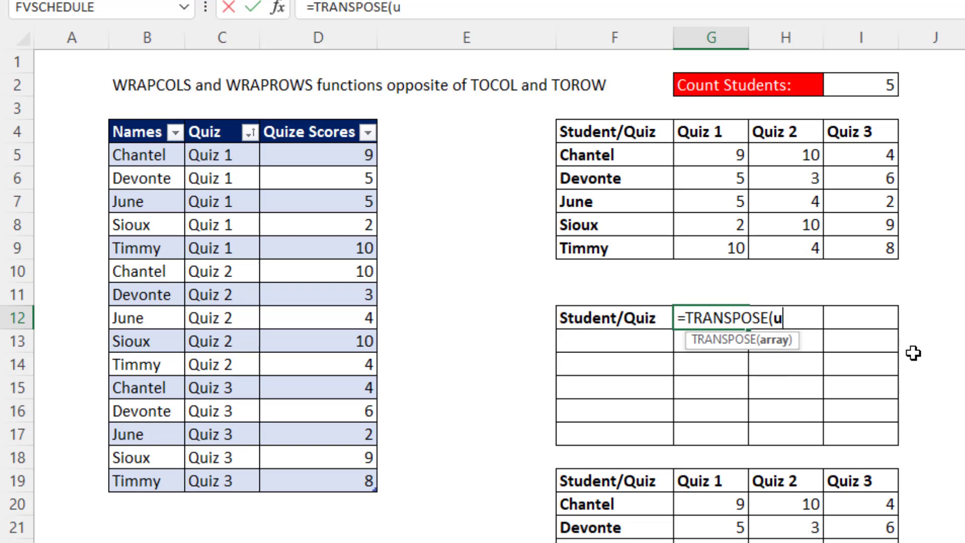
{"action": "type", "text": "niq"}
{"action": "key", "text": "Tab"}
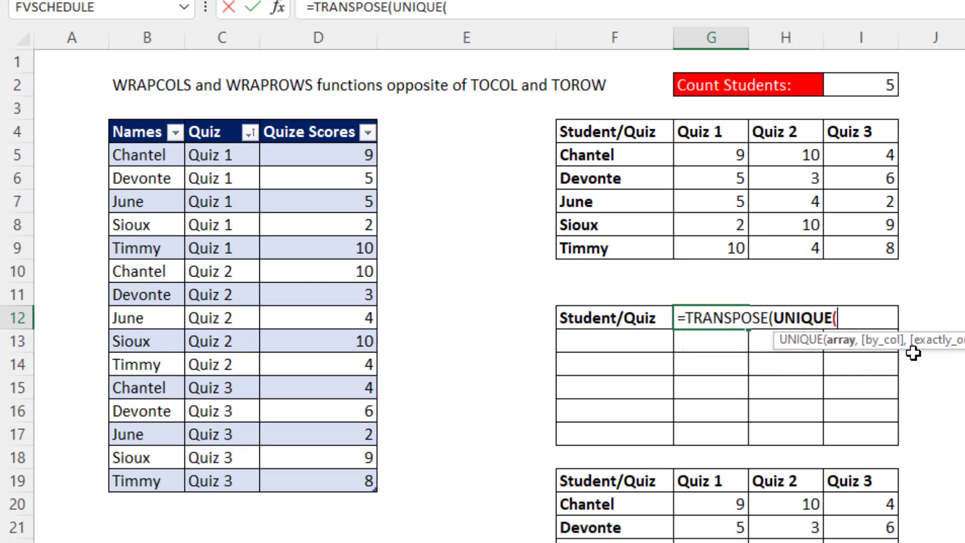
{"action": "type", "text": "sort"}
{"action": "key", "text": "Tab"}
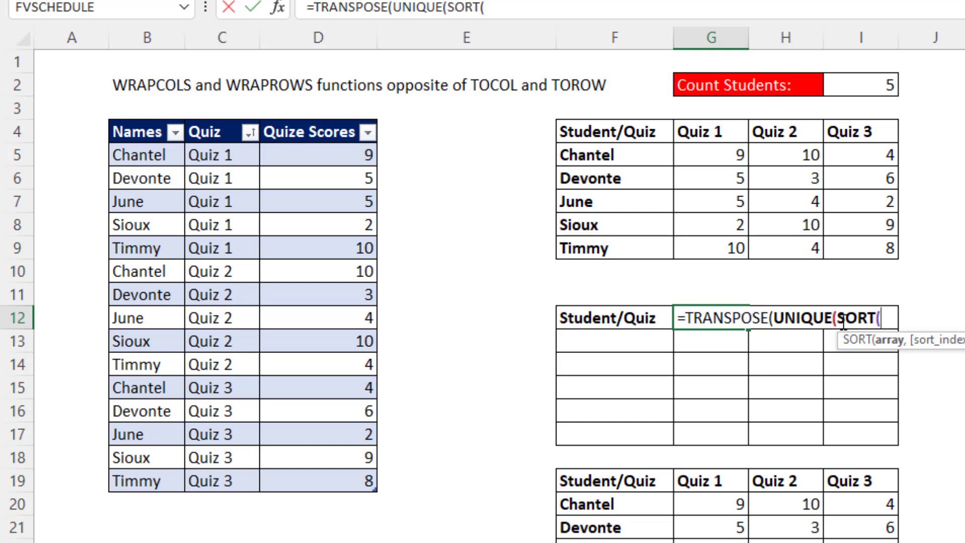
{"action": "left_click", "coordinate": [218, 117]}
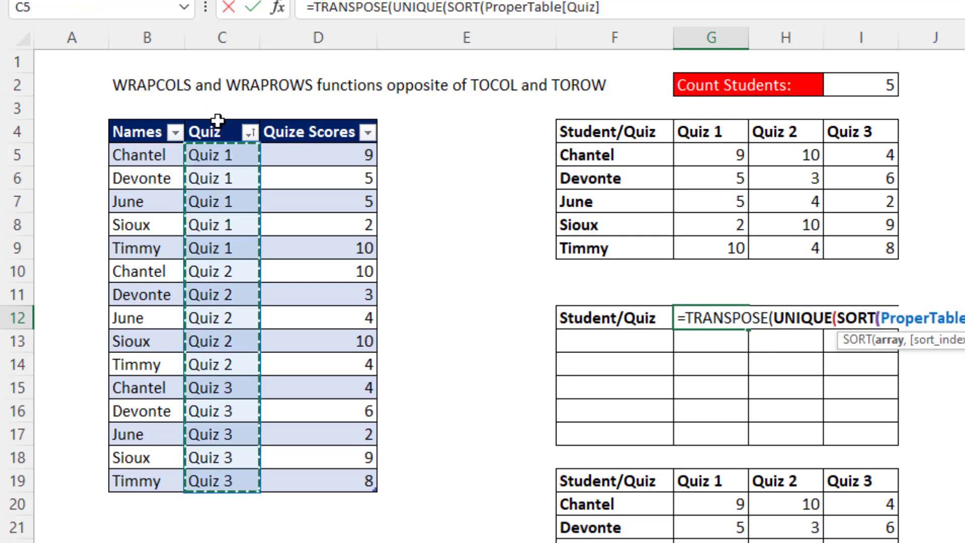
{"action": "type", "text": "))"}
{"action": "key", "text": "Return"}
Enter =UNIQUE(SORT(ProperTable[Names])) in F13 to list the sorted student names.
{"action": "left_click", "coordinate": [570, 338]}
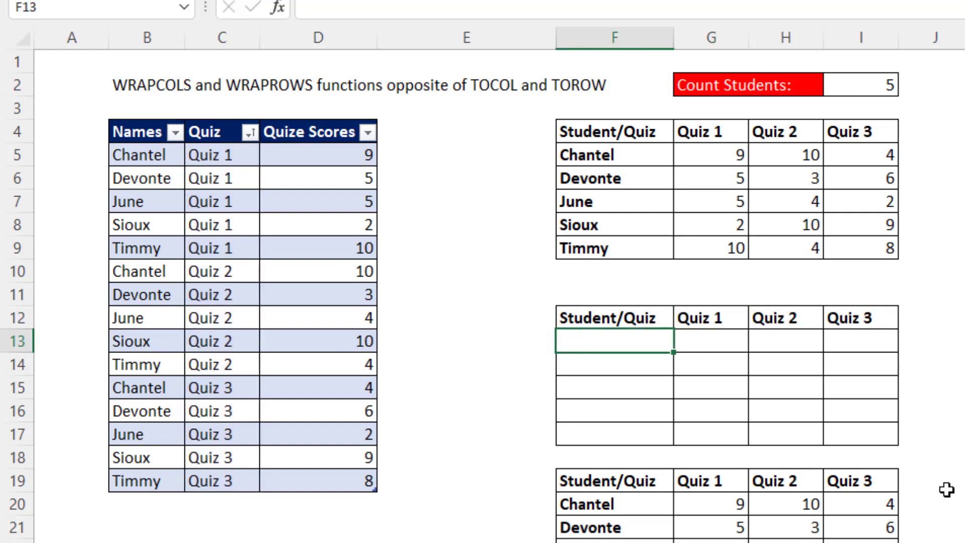
{"action": "type", "text": "=uniq"}
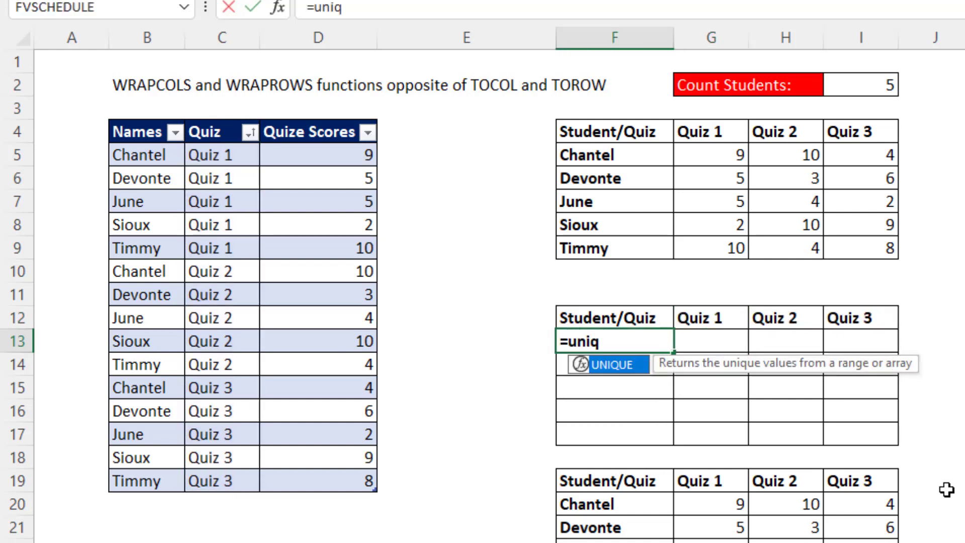
{"action": "type", "text": "ue(sort("}
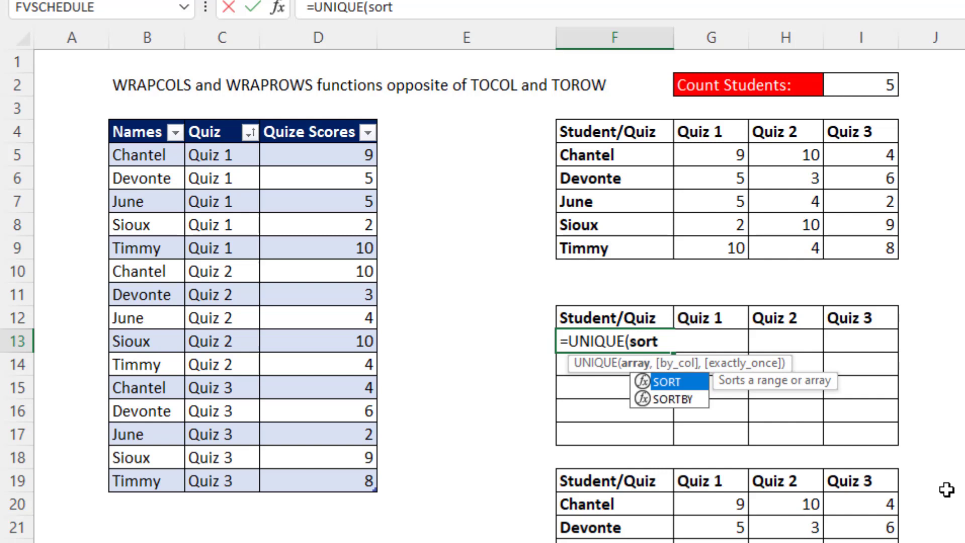
{"action": "left_click", "coordinate": [139, 117]}
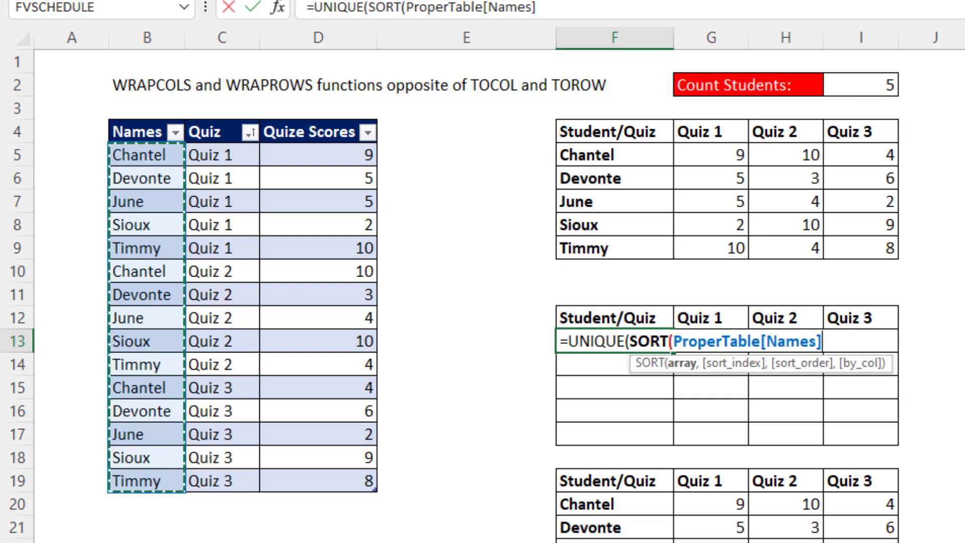
{"action": "type", "text": "))"}
{"action": "key", "text": "Return"}
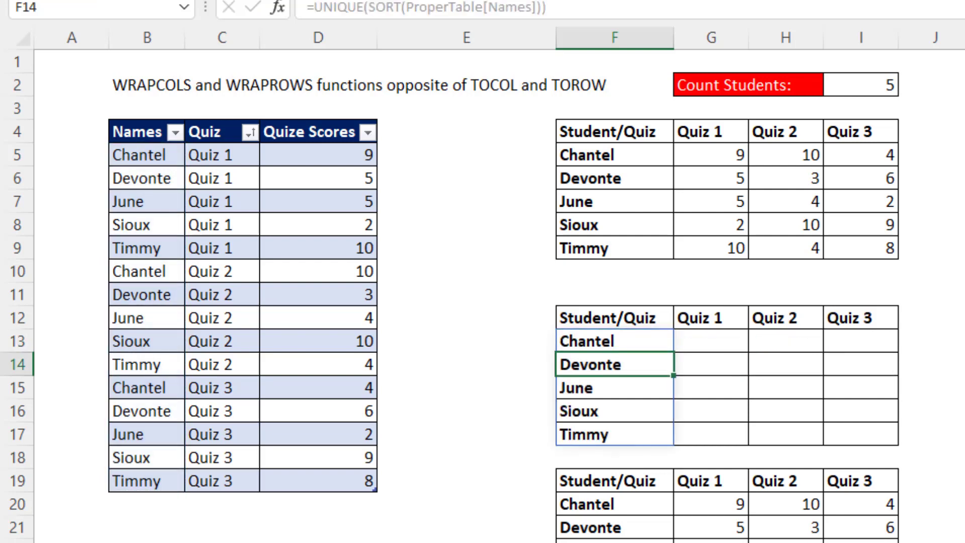
{"action": "left_click", "coordinate": [712, 341]}
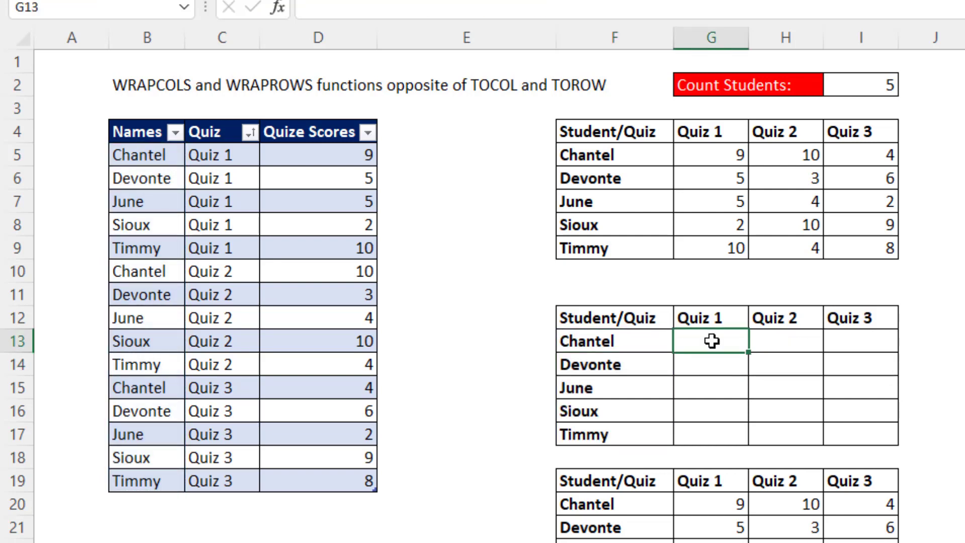
Check the first table's WRAPCOLS formula and its D5:D19 vector, leaving it unchanged.
{"action": "double_click", "coordinate": [710, 154]}
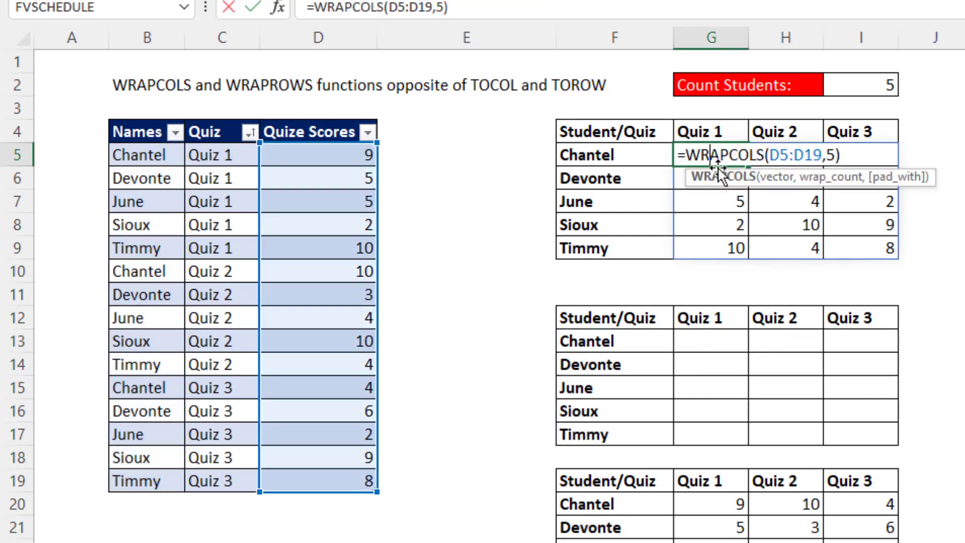
{"action": "left_click", "coordinate": [778, 156]}
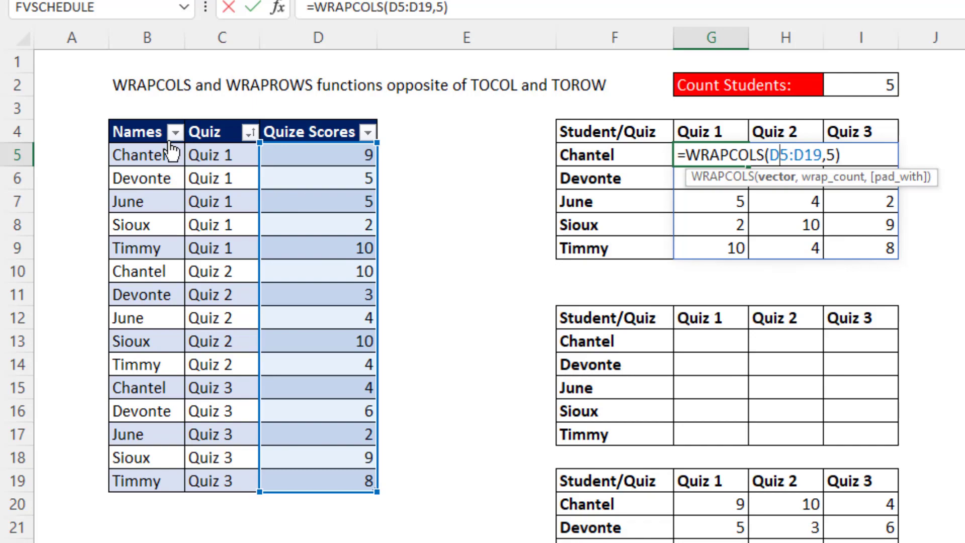
{"action": "key", "text": "ctrl+Return"}
{"action": "left_click", "coordinate": [706, 341]}
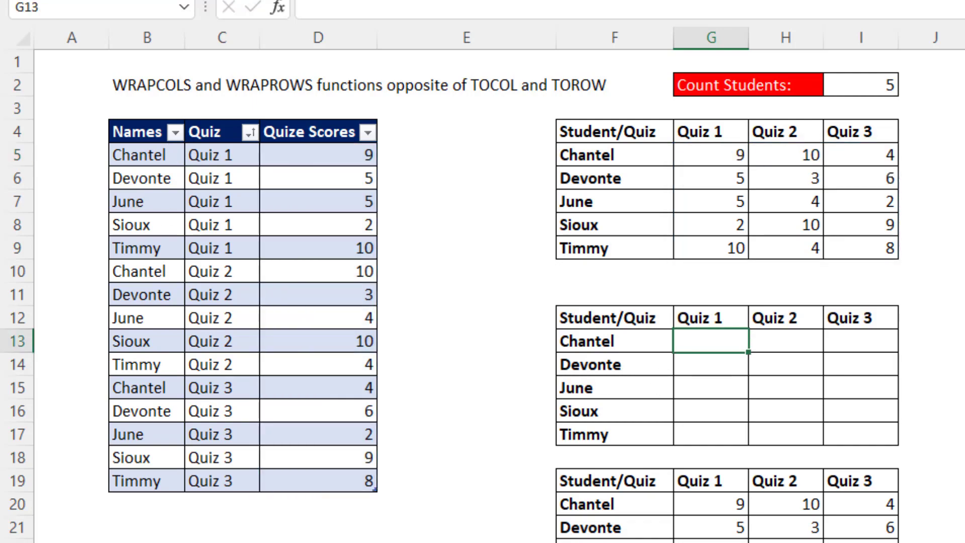
Enter =SORTBY(ProperTable[Quize Scores],ProperTable[Quiz],,ProperTable[Names],) in K16.
{"action": "left_click", "coordinate": [845, 333]}
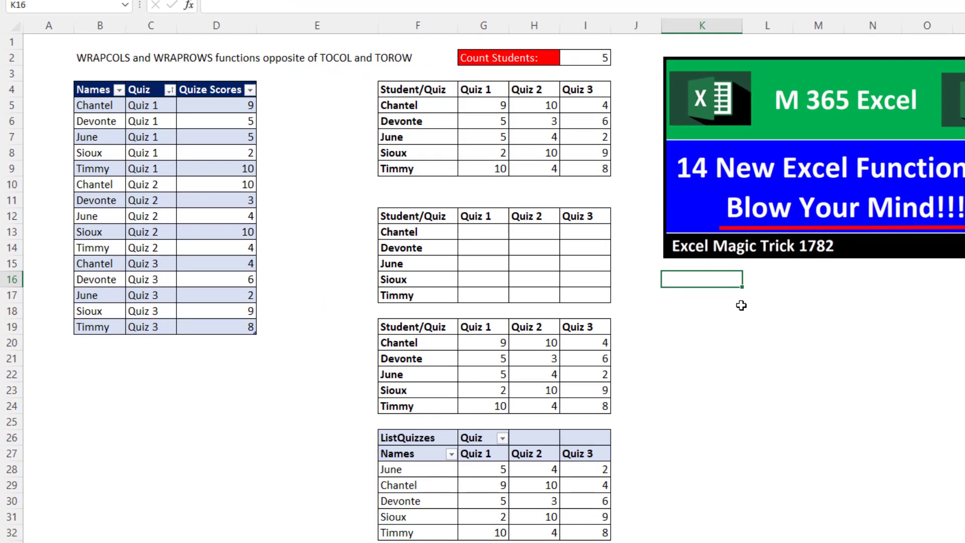
{"action": "type", "text": "=sortb"}
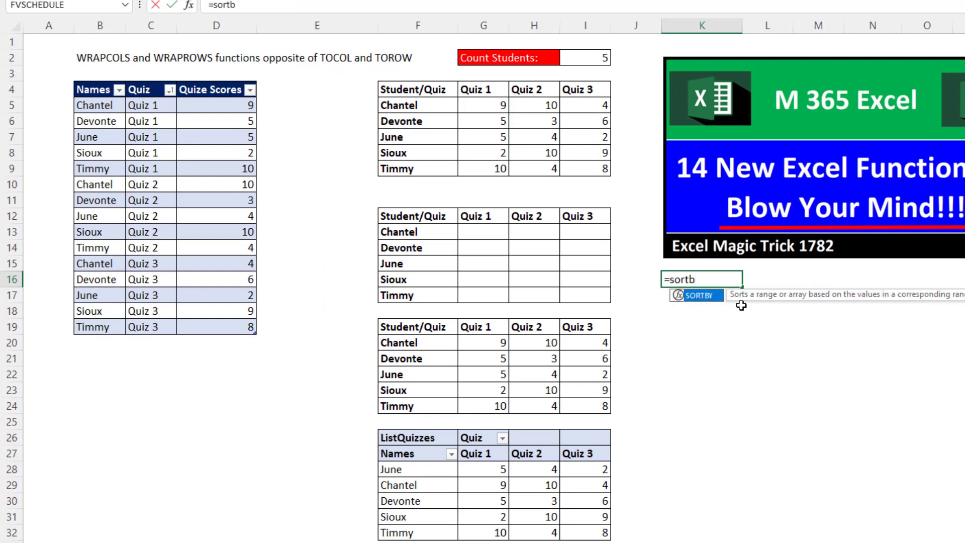
{"action": "key", "text": "Tab"}
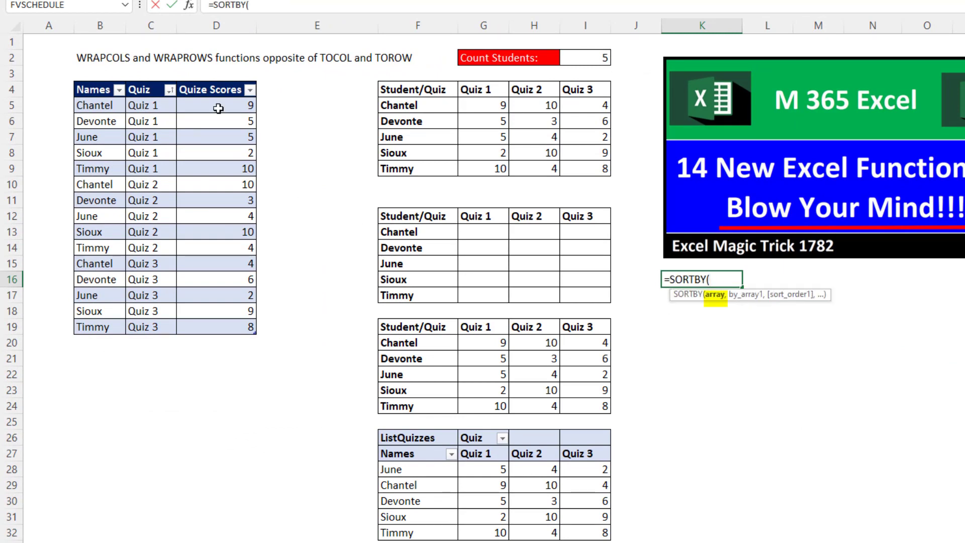
{"action": "left_click", "coordinate": [212, 79]}
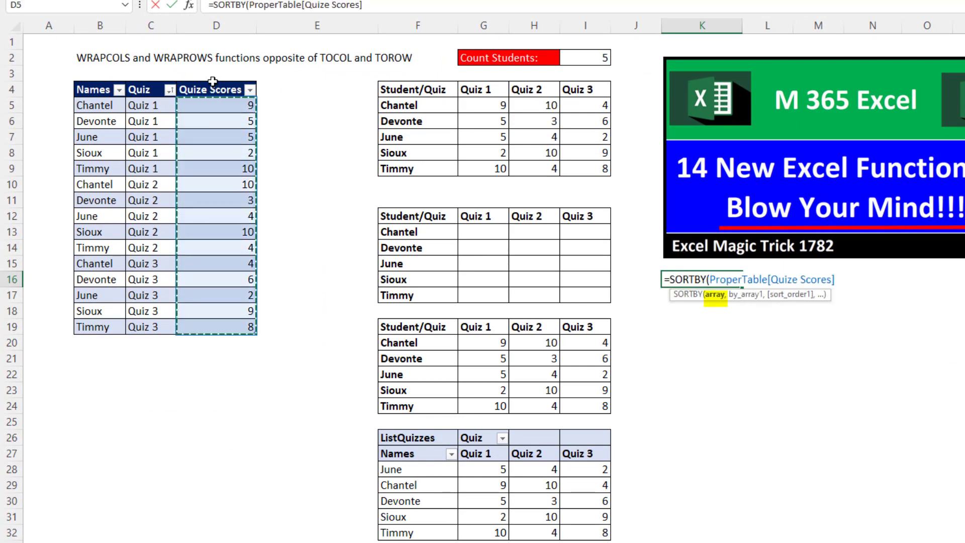
{"action": "type", "text": ","}
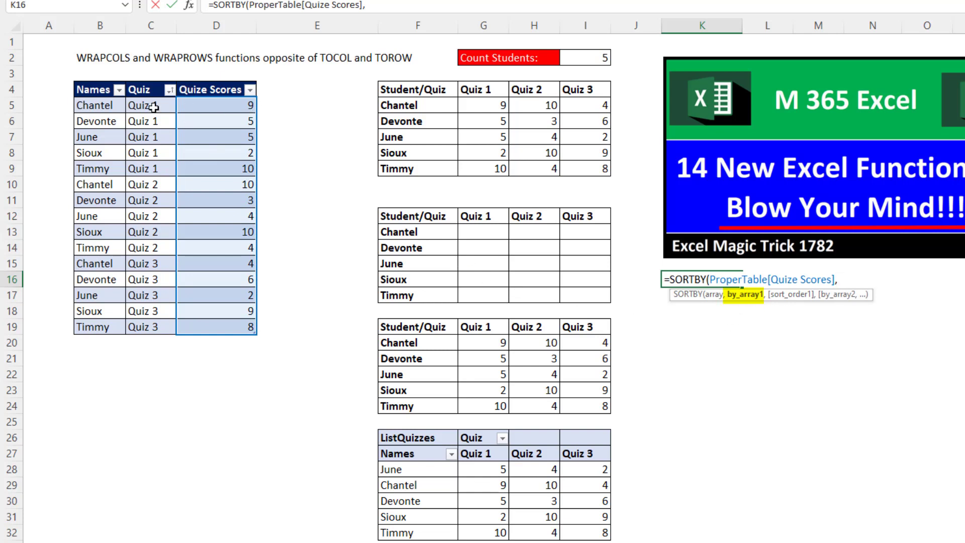
{"action": "left_click", "coordinate": [145, 79]}
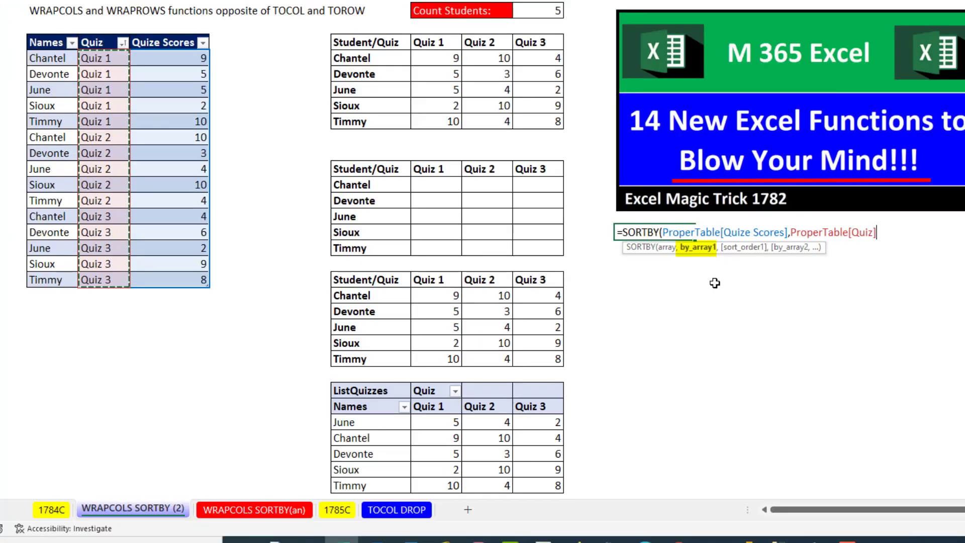
{"action": "type", "text": ","}
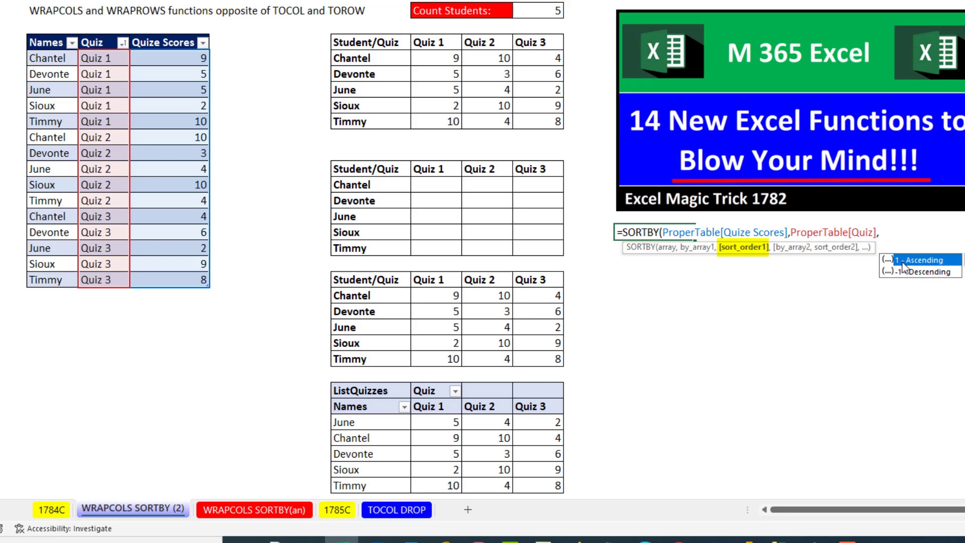
{"action": "type", "text": ","}
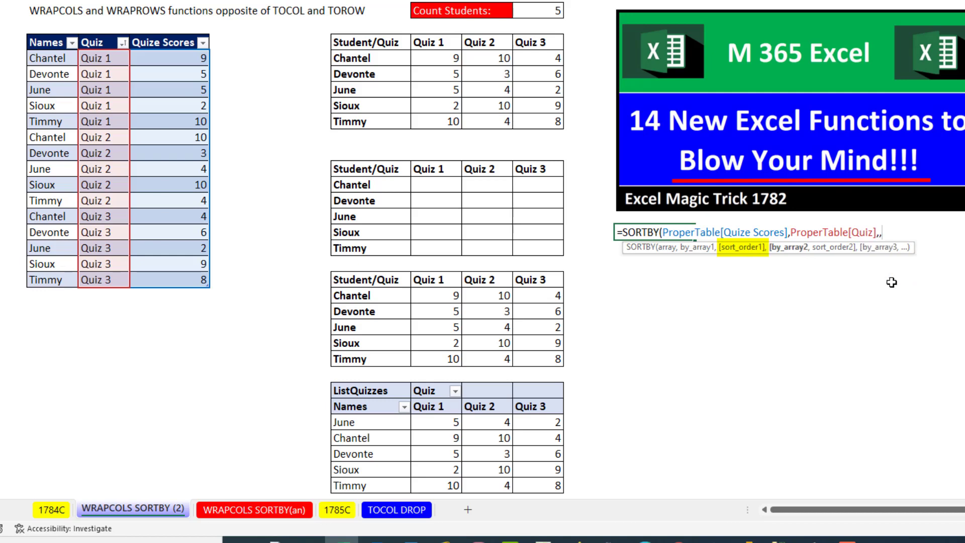
{"action": "left_click", "coordinate": [54, 33]}
{"action": "type", "text": ","}
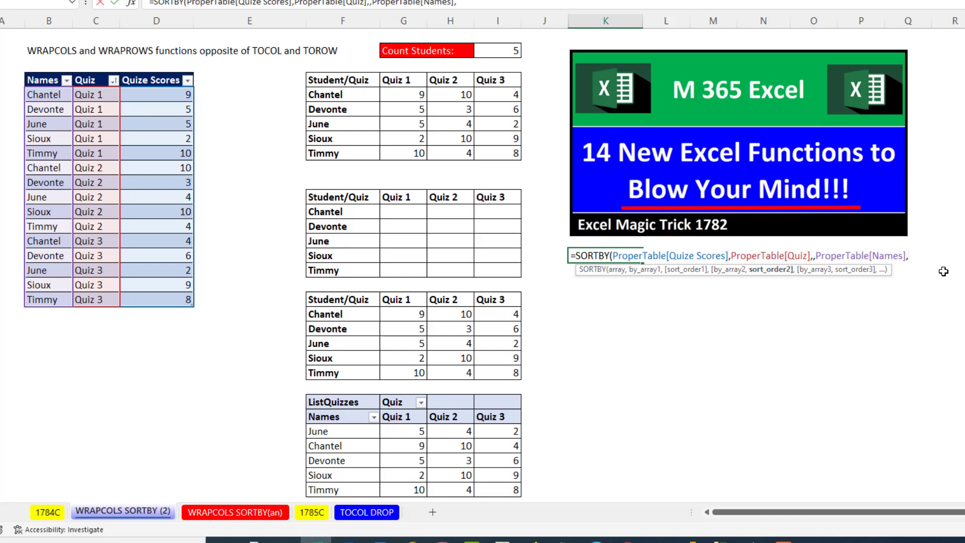
{"action": "type", "text": ")"}
{"action": "key", "text": "ctrl+Return"}
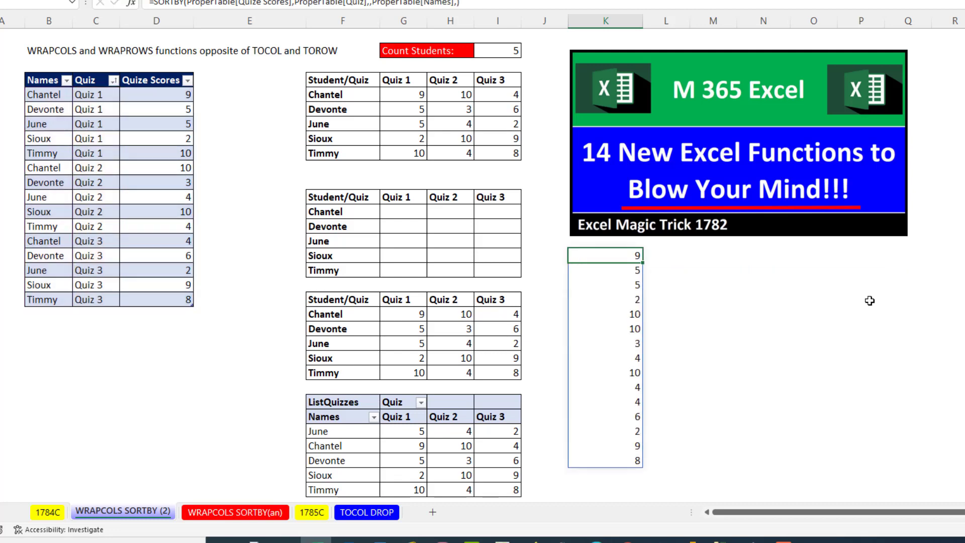
{"action": "left_click", "coordinate": [174, 95]}
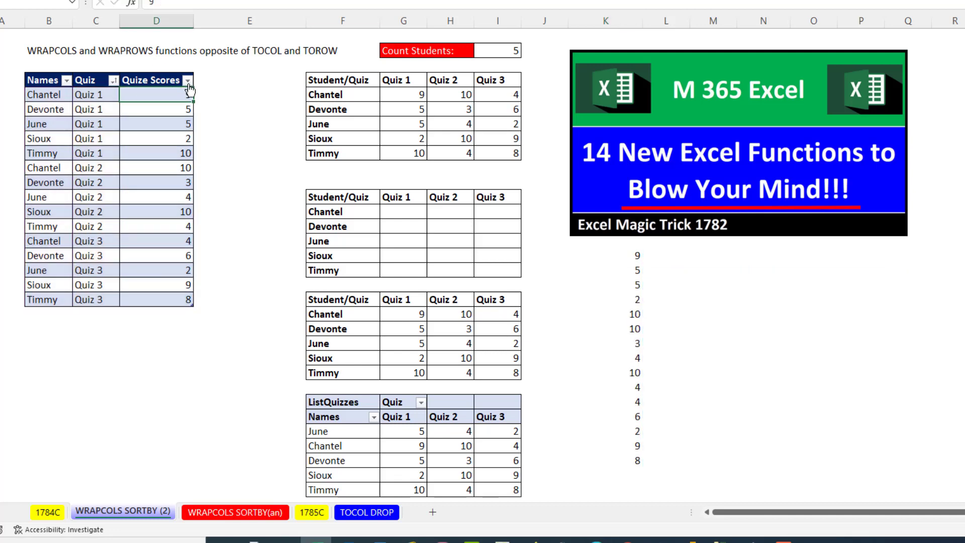
{"action": "left_click", "coordinate": [188, 80]}
{"action": "left_click", "coordinate": [80, 114]}
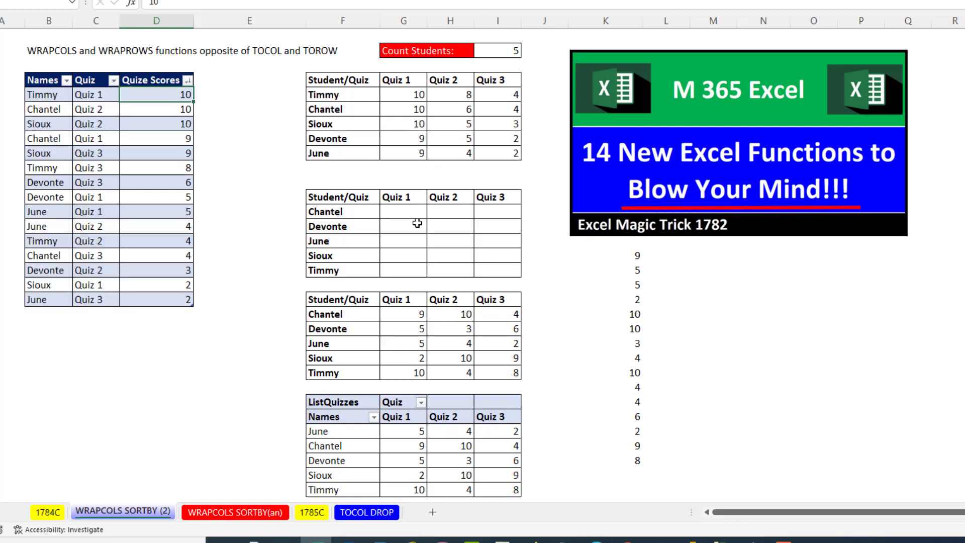
{"action": "key", "text": "ctrl+z"}
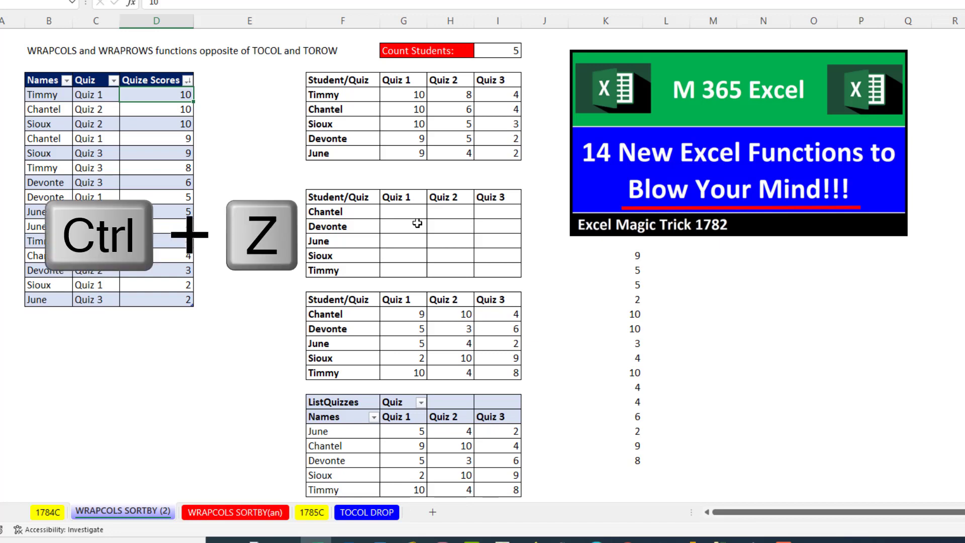
{"action": "left_click", "coordinate": [578, 255]}
{"action": "double_click", "coordinate": [577, 255]}
{"action": "left_click_drag", "start_coordinate": [577, 255], "coordinate": [911, 255]}
{"action": "key", "text": "ctrl+c"}
{"action": "key", "text": "Escape"}
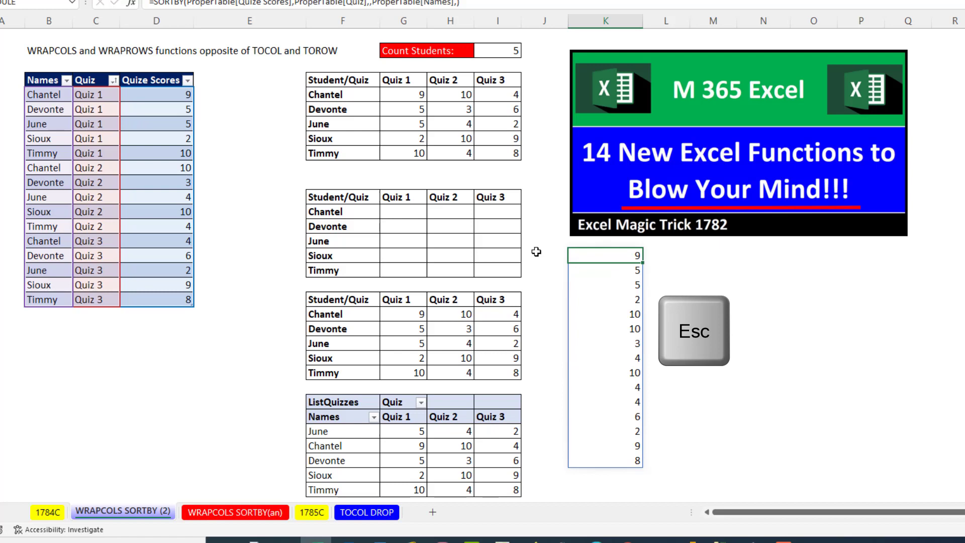
Enter =WRAPCOLS(SORTBY(...),I2) in G13 using the pasted SORTBY formula and the student count.
{"action": "left_click", "coordinate": [408, 211]}
{"action": "type", "text": "=wr"}
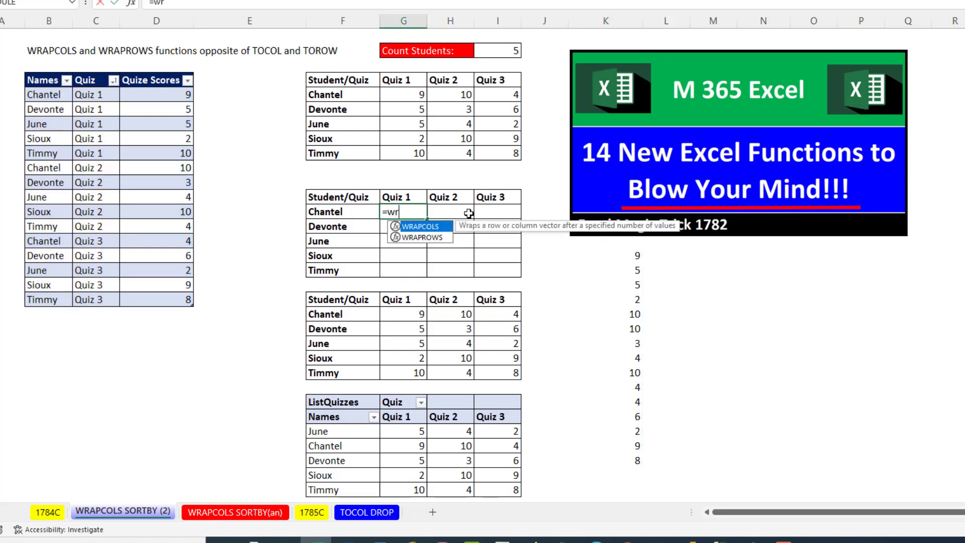
{"action": "key", "text": "Tab"}
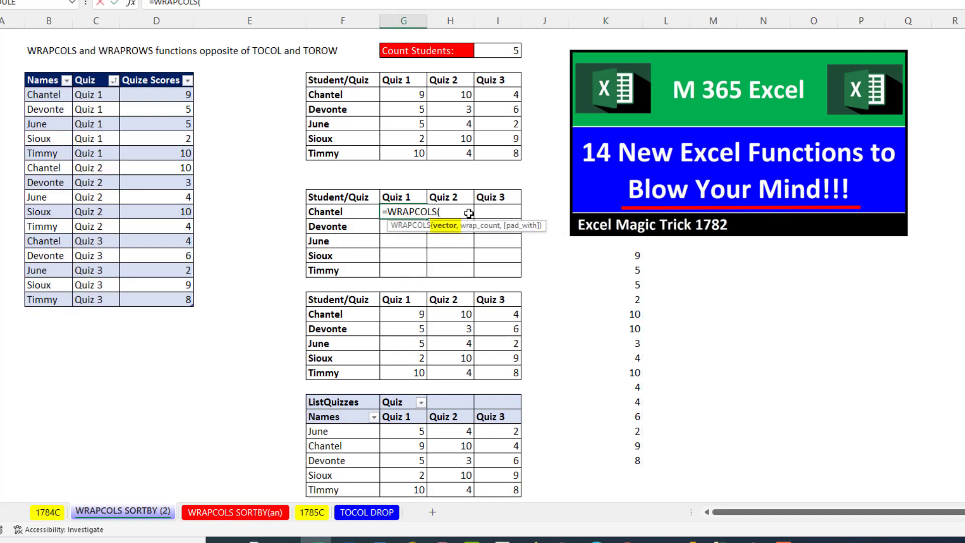
{"action": "key", "text": "ctrl+v"}
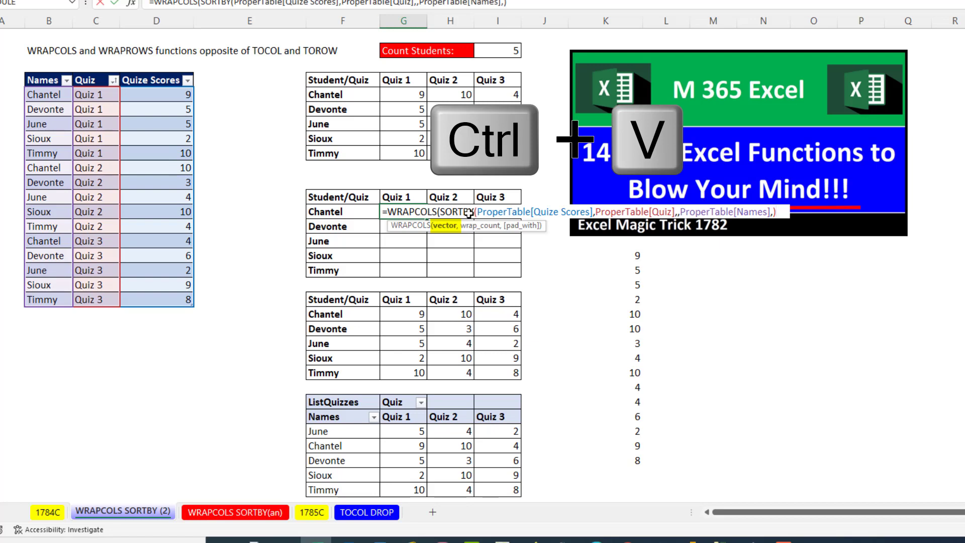
{"action": "type", "text": ","}
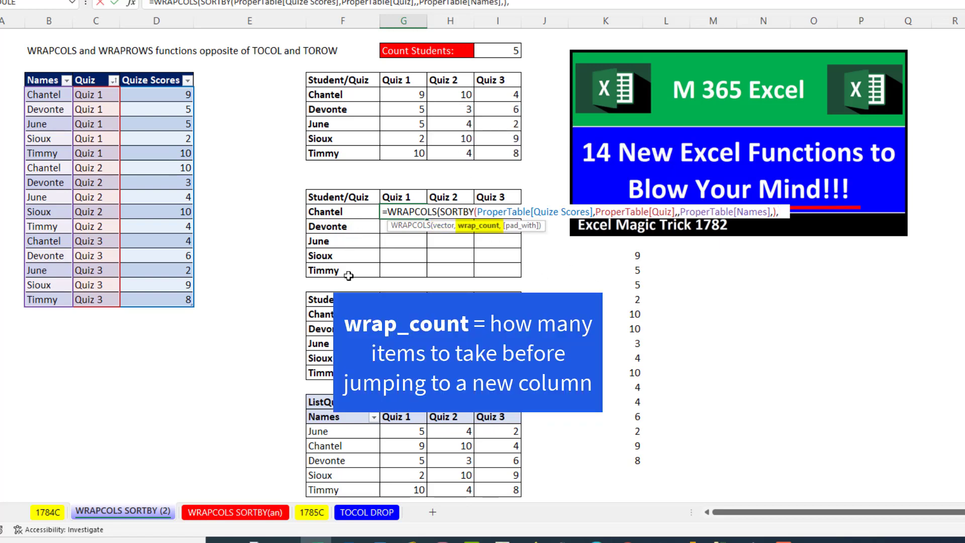
{"action": "left_click", "coordinate": [512, 49]}
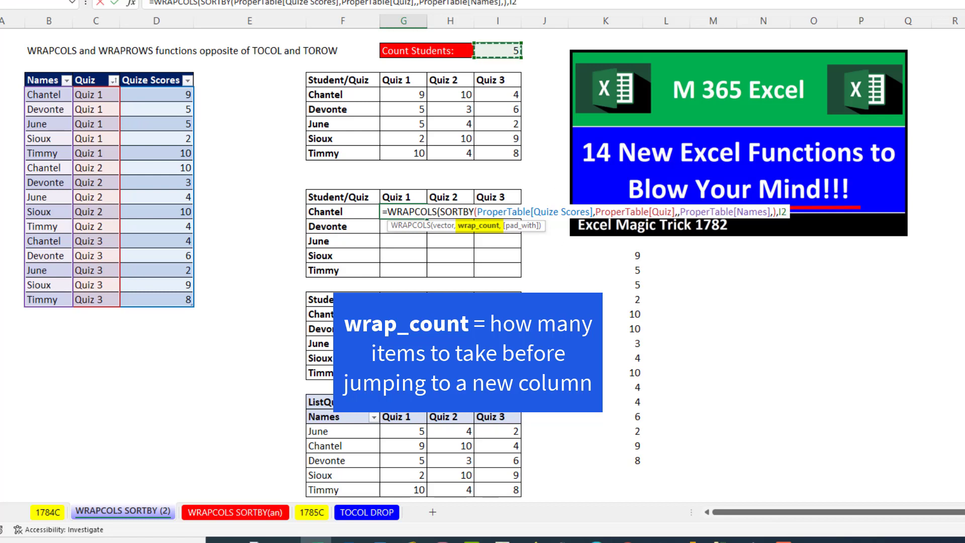
{"action": "type", "text": ")"}
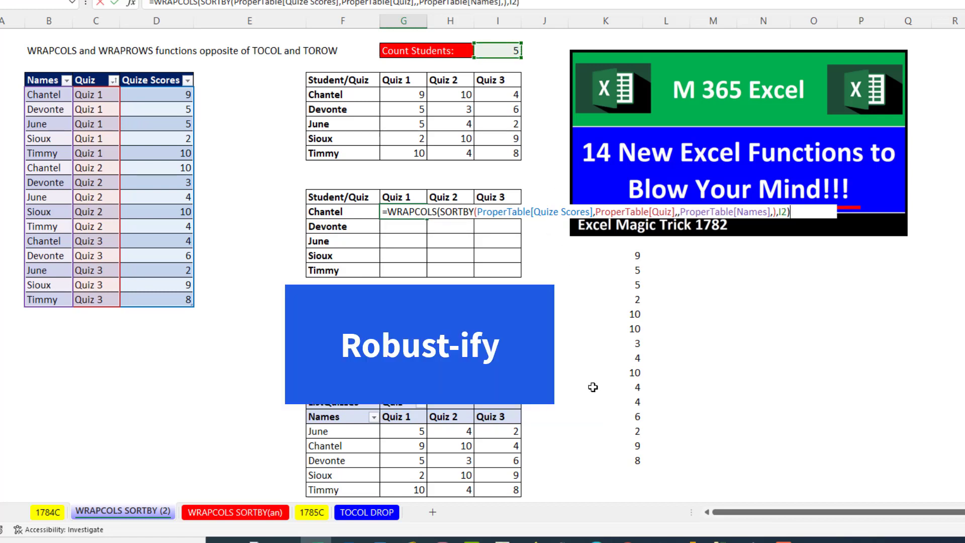
{"action": "key", "text": "ctrl+Return"}
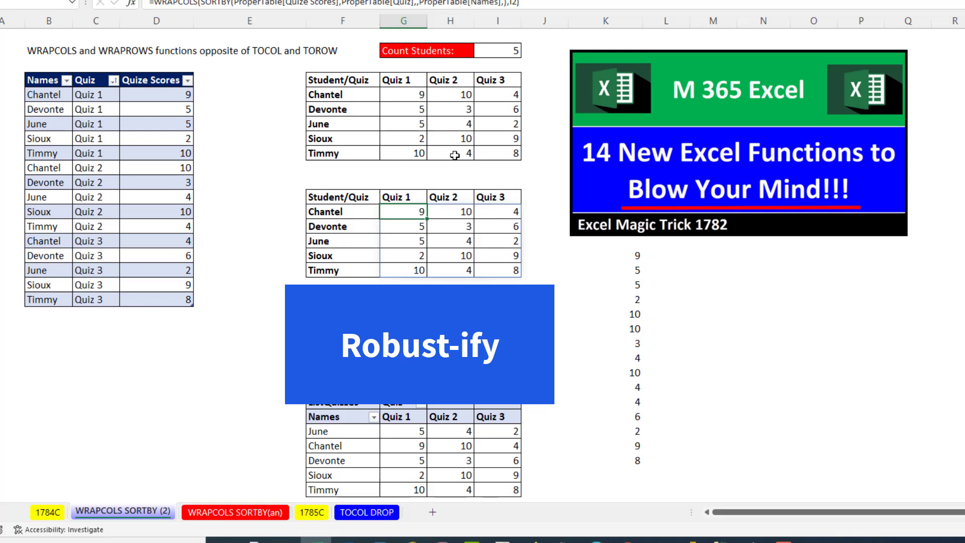
Sort Quize Scores largest to smallest and show G13's WRAPCOLS formula to confirm it holds.
{"action": "left_click", "coordinate": [188, 81]}
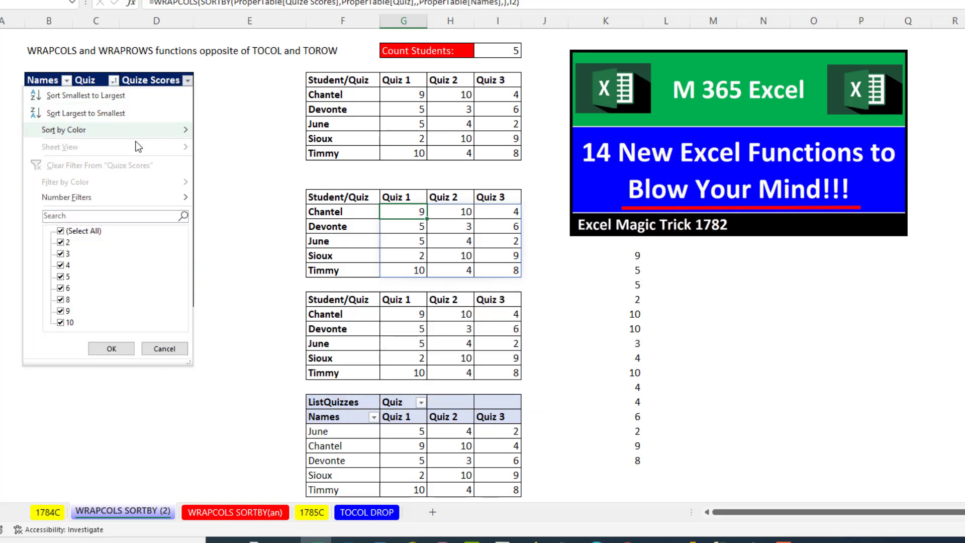
{"action": "left_click", "coordinate": [83, 113]}
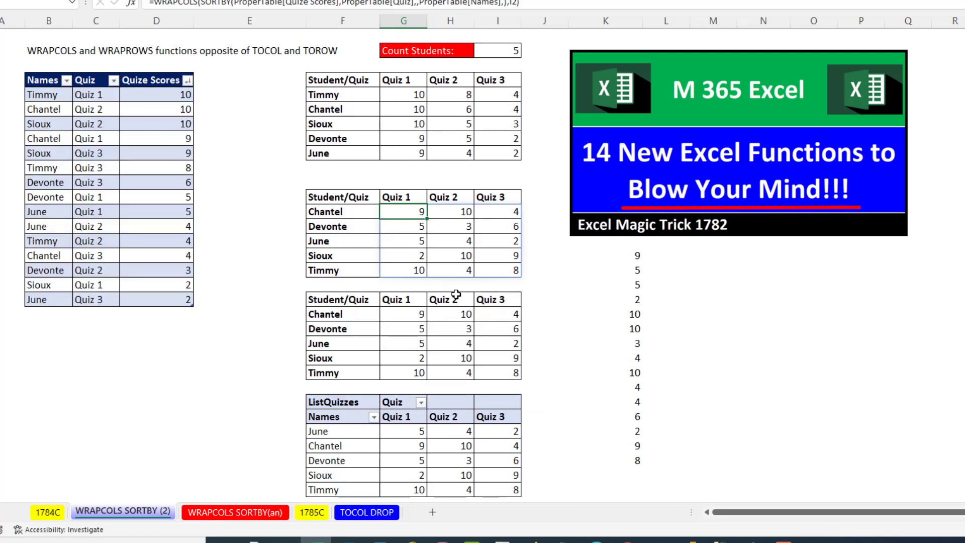
{"action": "key", "text": "F2"}
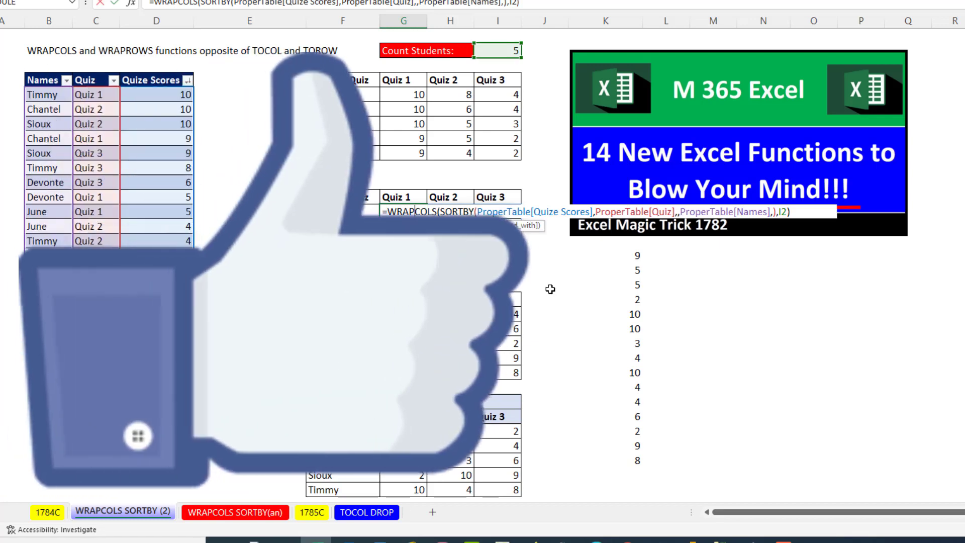